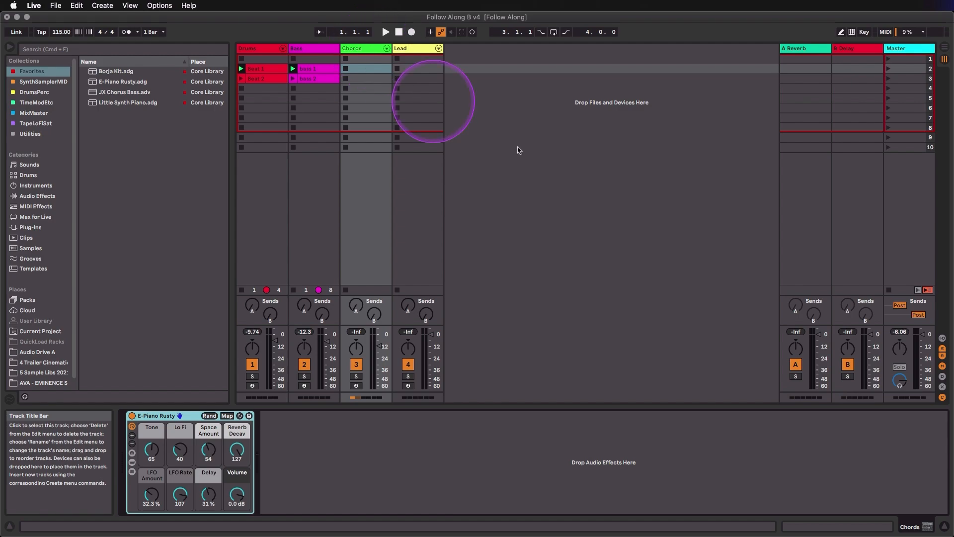
# Step: Stop the playing clips, create an empty MIDI clip in the Chords track's second slot, and launch it
pyautogui.click(889, 291)
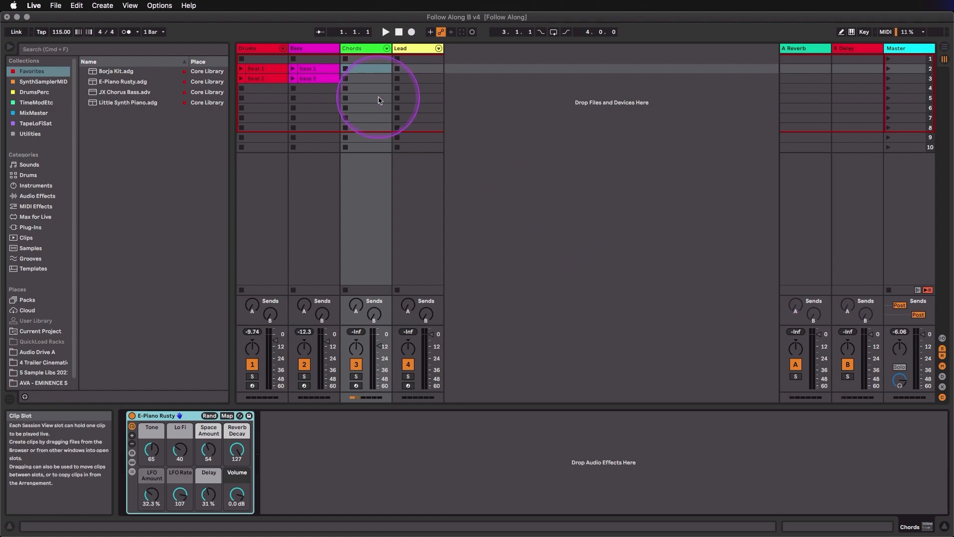
pyautogui.doubleClick(363, 73)
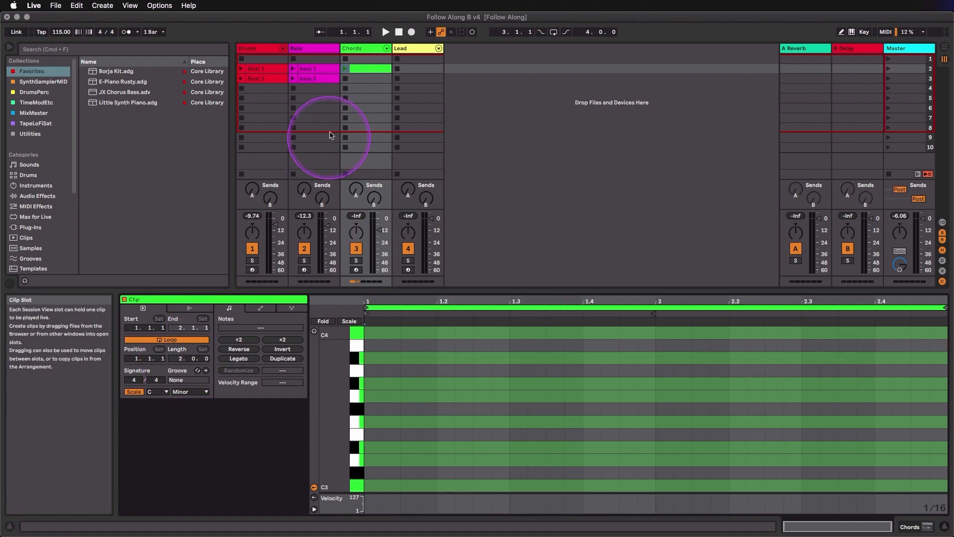
pyautogui.click(346, 71)
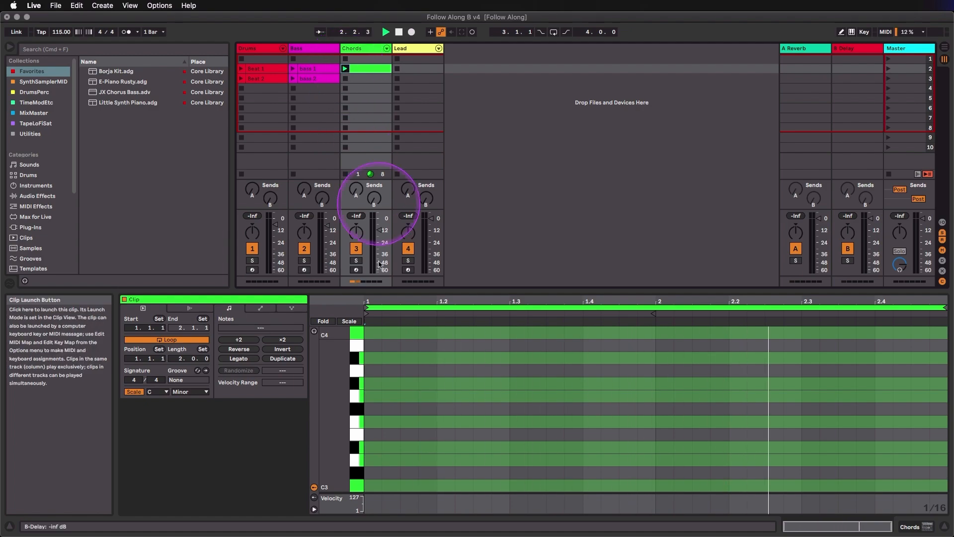
# Step: With a fixed 1/4 grid, draw one ascending note per beat in the Chords clip: C3, D3, E♭3, F3, G3, A♭3, B♭3, C4
pyautogui.rightClick(394, 334)
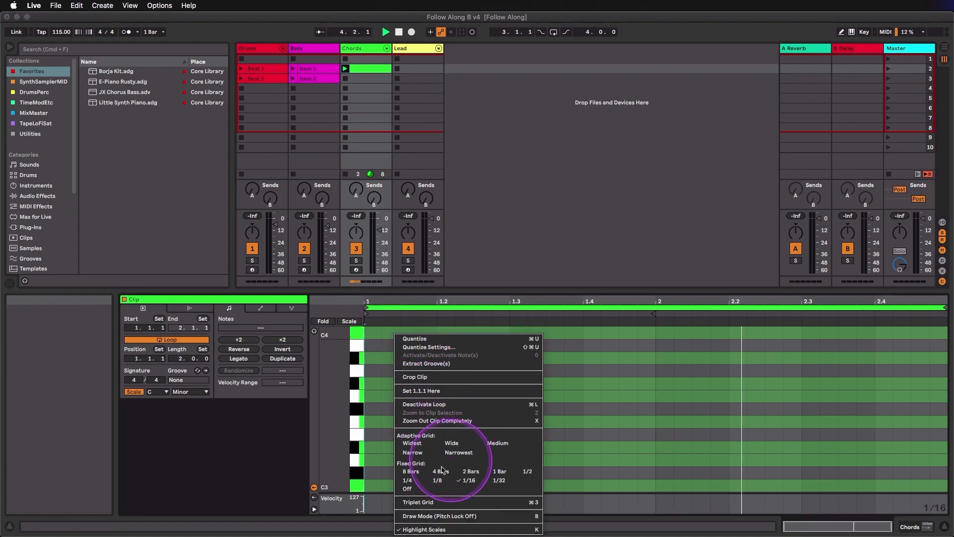
pyautogui.click(408, 480)
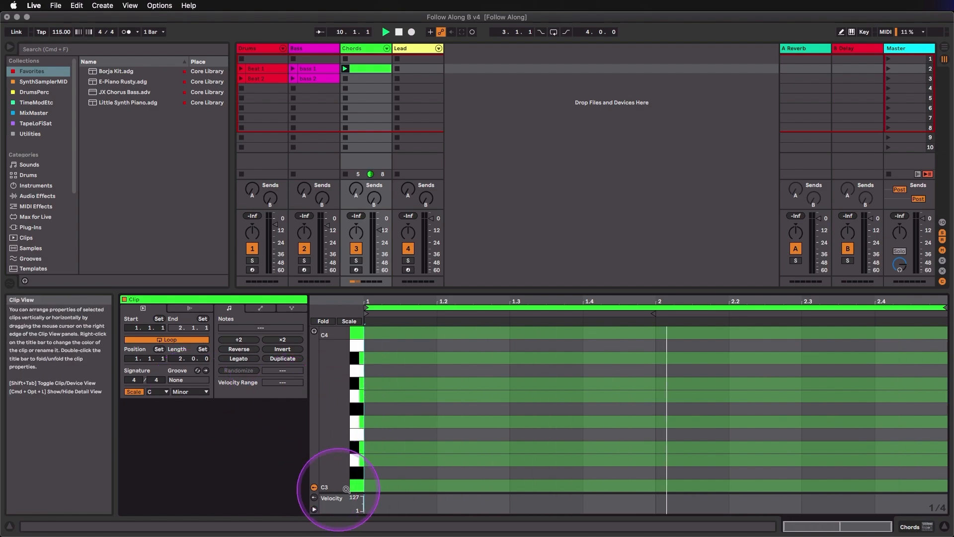
pyautogui.press('b')
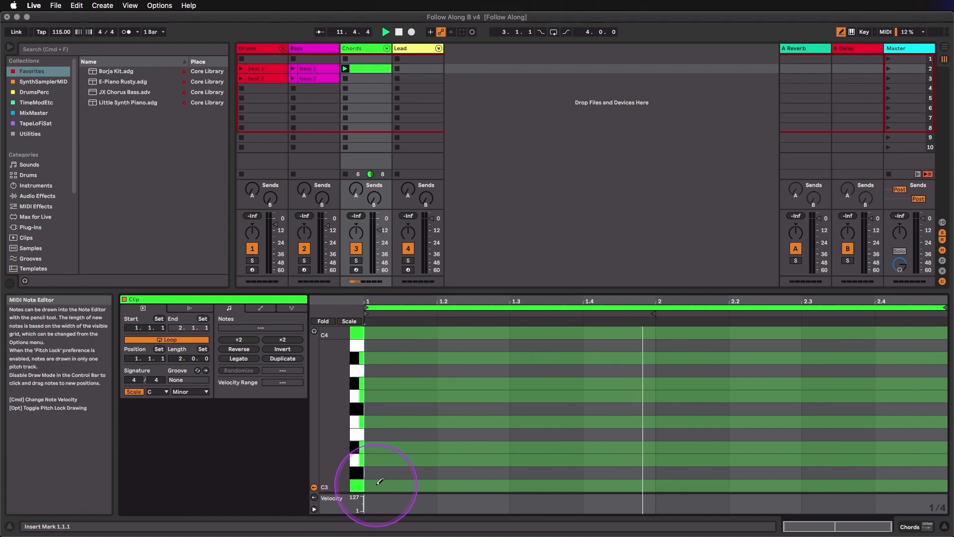
pyautogui.click(378, 484)
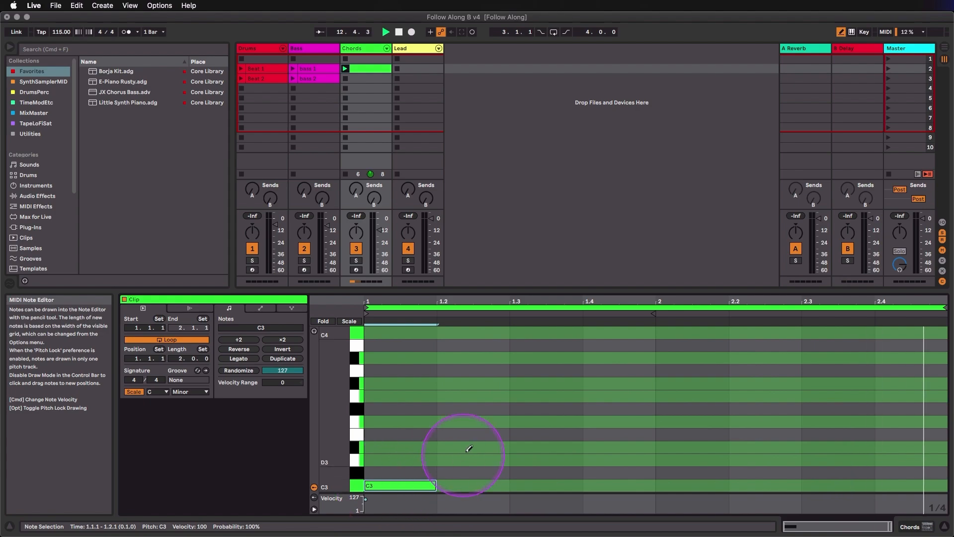
pyautogui.click(470, 460)
pyautogui.click(529, 446)
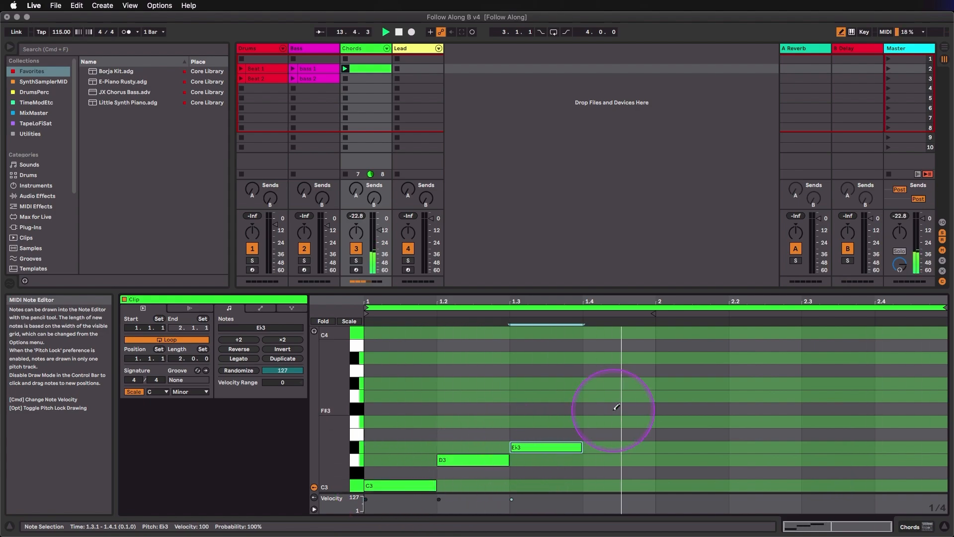
pyautogui.click(618, 421)
pyautogui.click(691, 396)
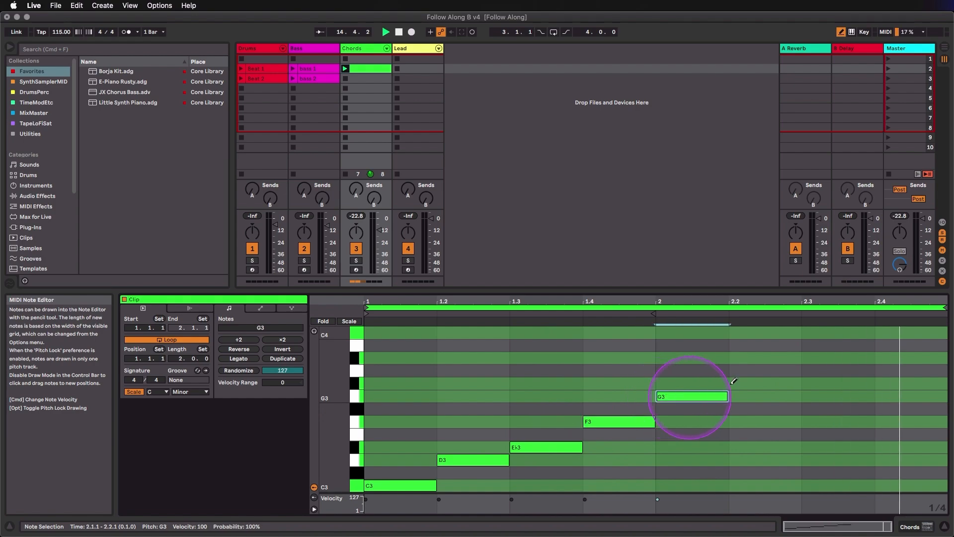
pyautogui.click(757, 383)
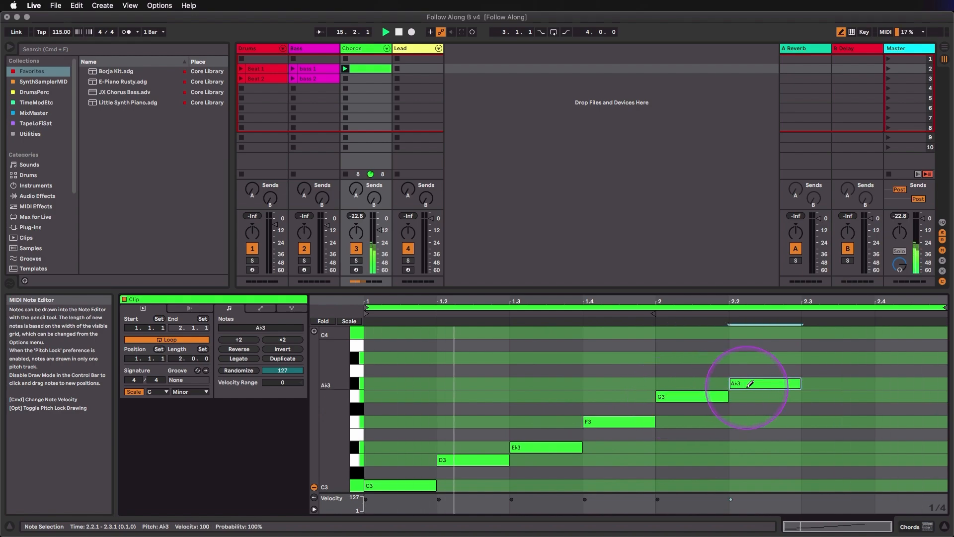
pyautogui.click(833, 357)
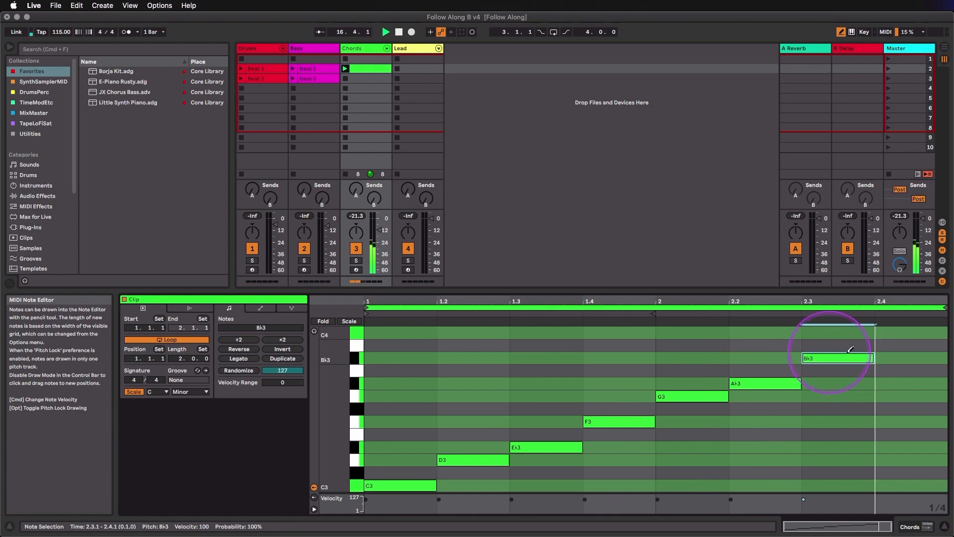
pyautogui.click(894, 332)
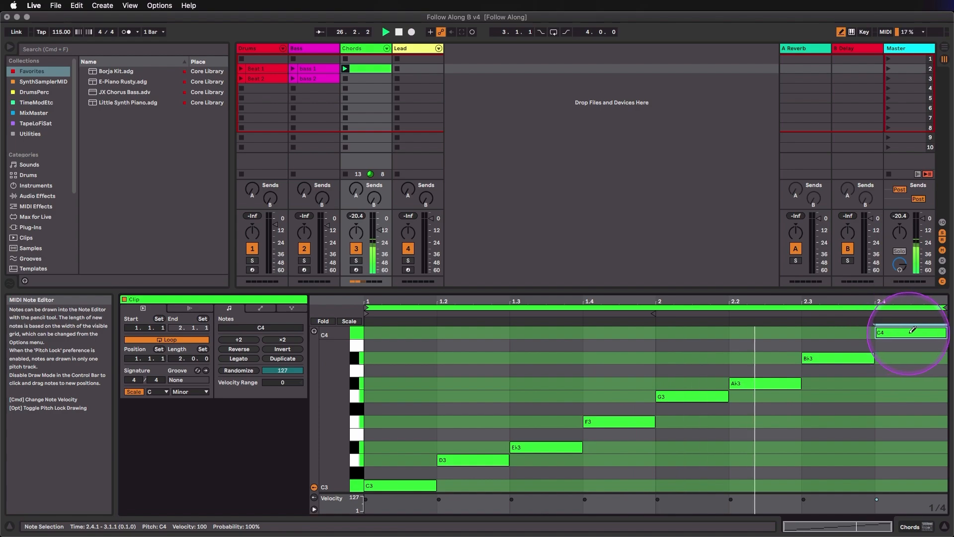
# Step: Erase the E♭3, A♭3, B♭3 and C4 notes from the Chords clip
pyautogui.click(551, 441)
pyautogui.click(774, 382)
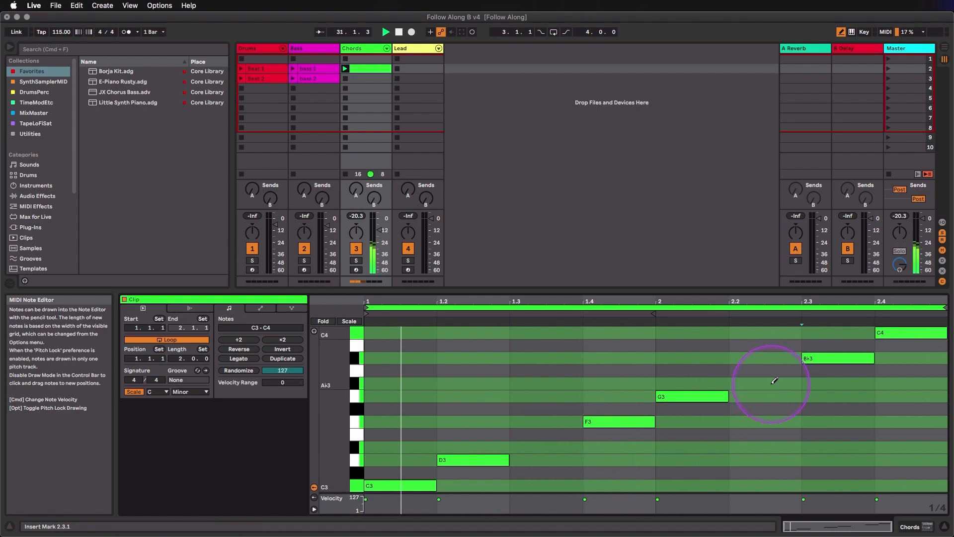
pyautogui.click(820, 357)
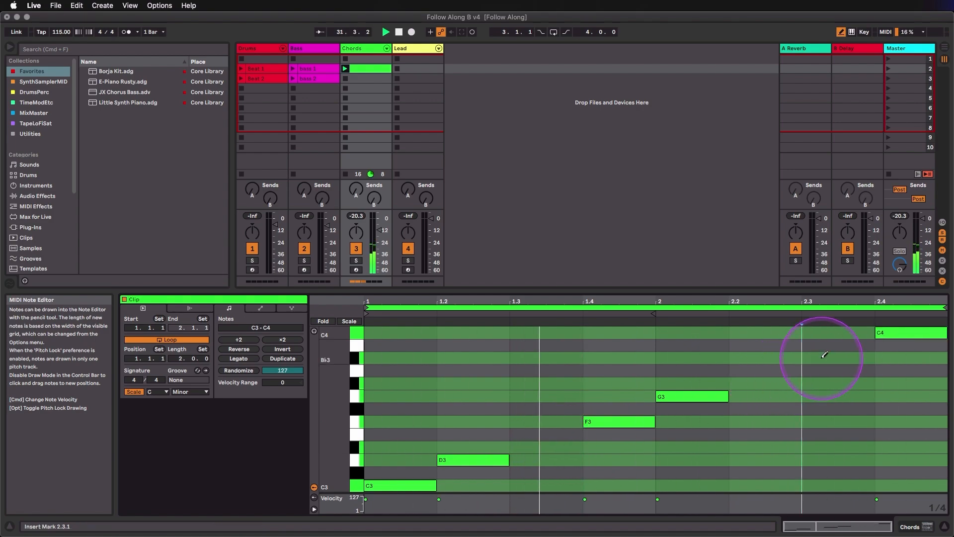
pyautogui.click(916, 330)
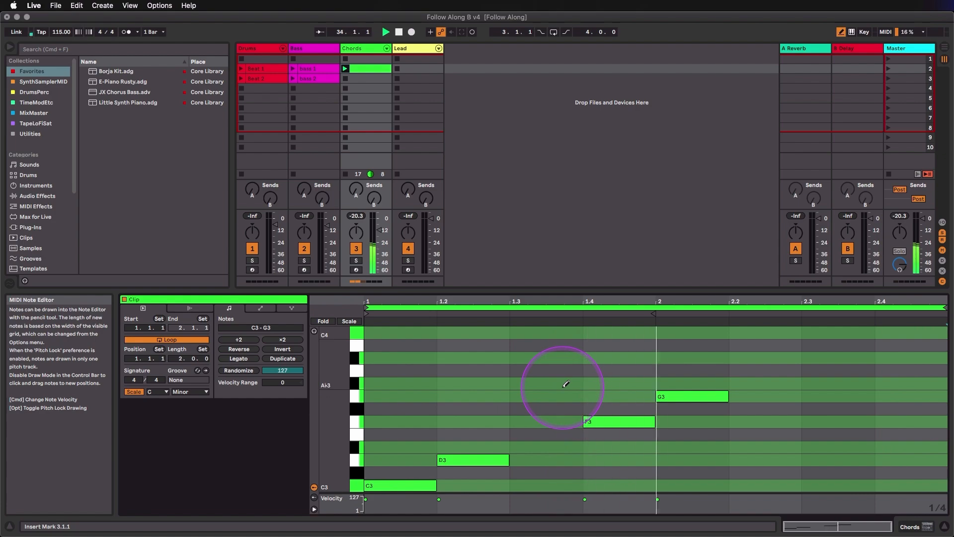
# Step: Leave Draw Mode and reverse the order of the F3 and G3 notes at beats 1.4 and 2
pyautogui.press('b')
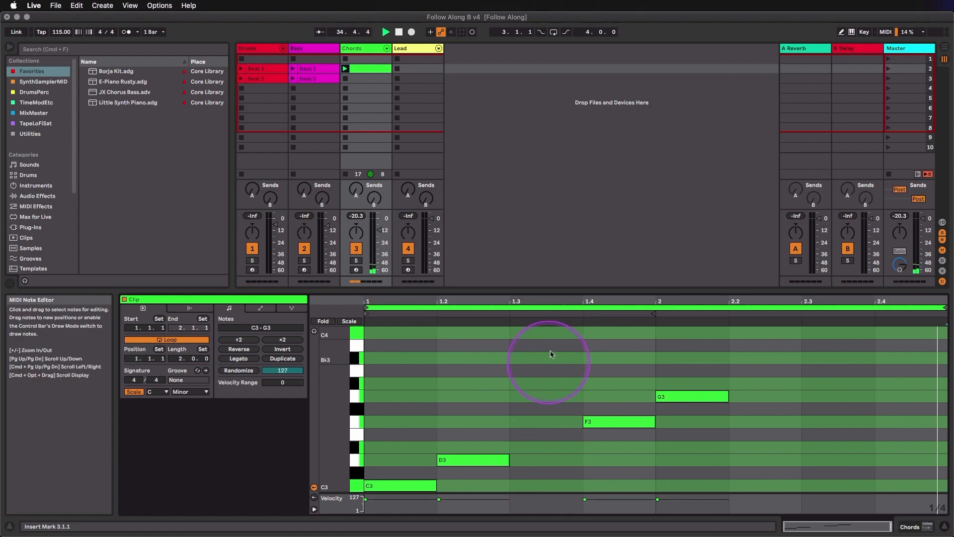
pyautogui.moveTo(551, 354); pyautogui.dragTo(724, 451)
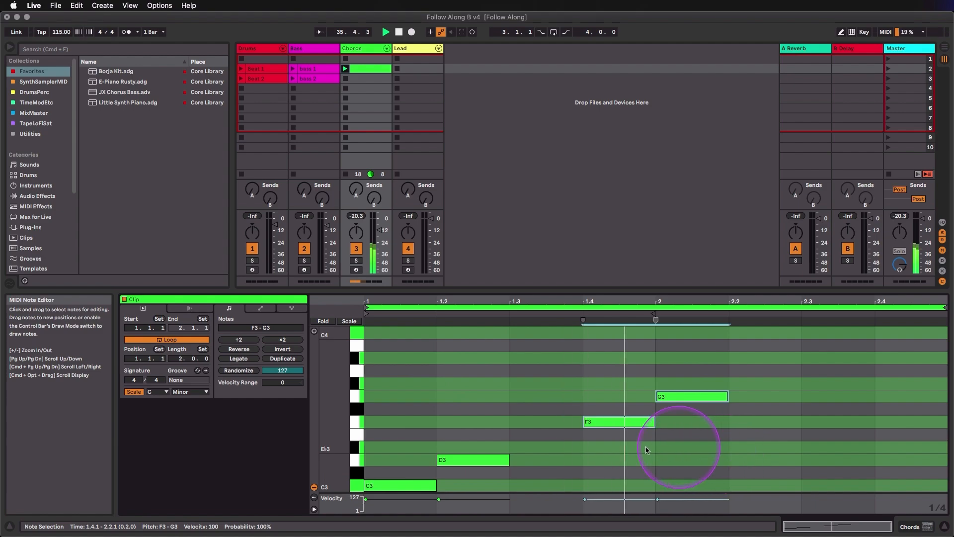
pyautogui.click(237, 349)
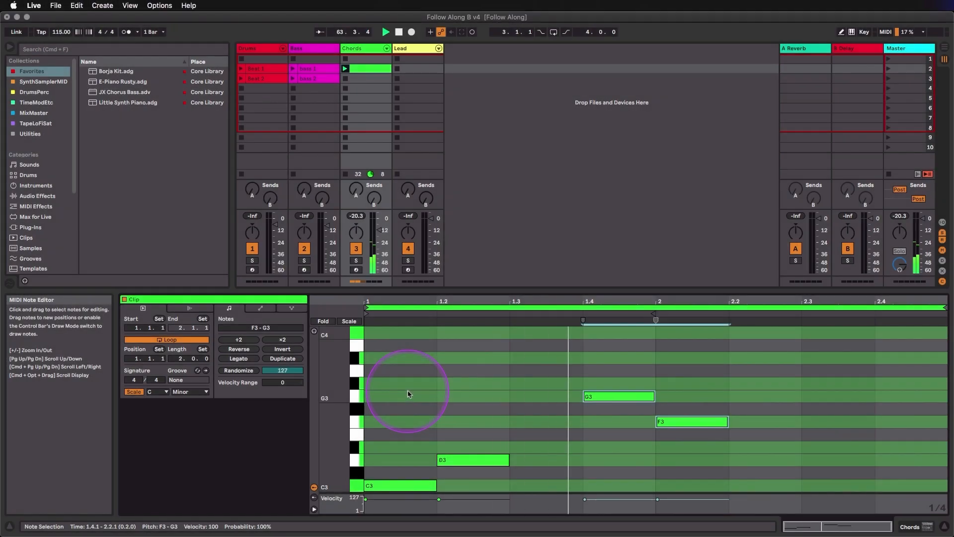
# Step: Fold the note editor to the scale and build the first two triads: E♭3 and G3 above C3, F3 and A♭3 above D3
pyautogui.click(349, 322)
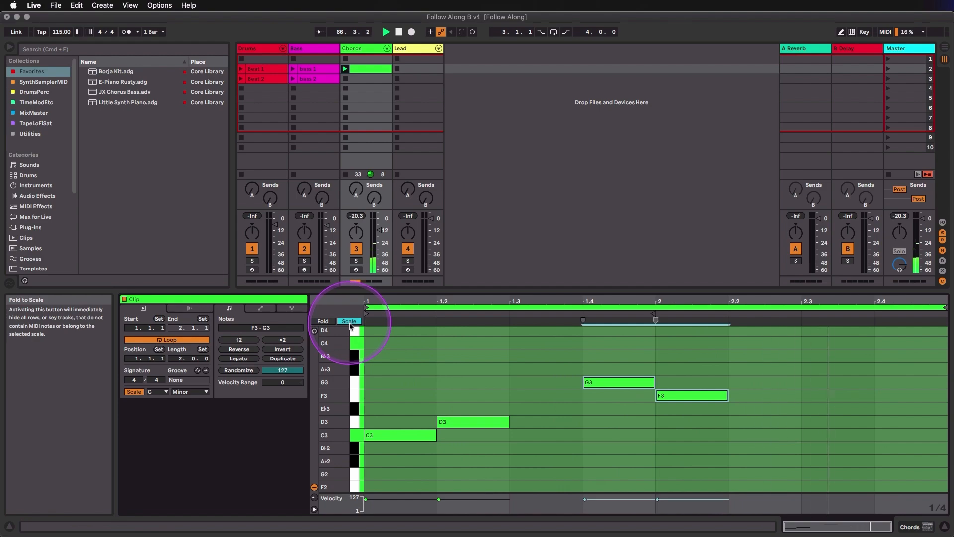
pyautogui.scroll(2, 333, 379)
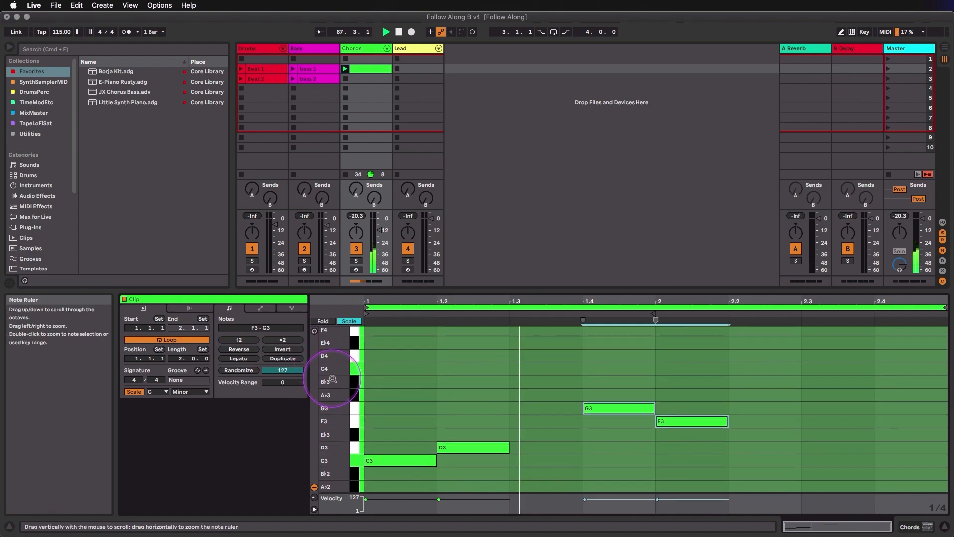
pyautogui.press('b')
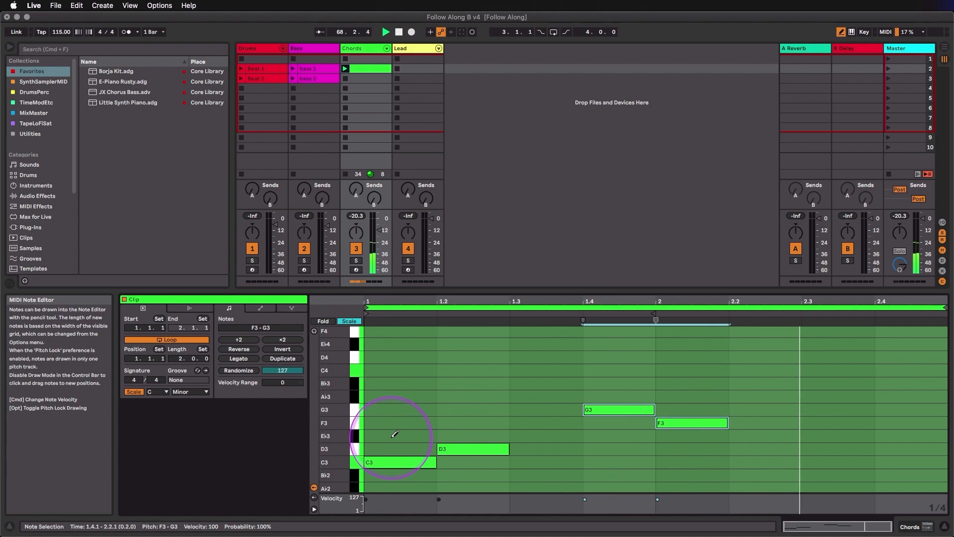
pyautogui.click(395, 434)
pyautogui.click(401, 409)
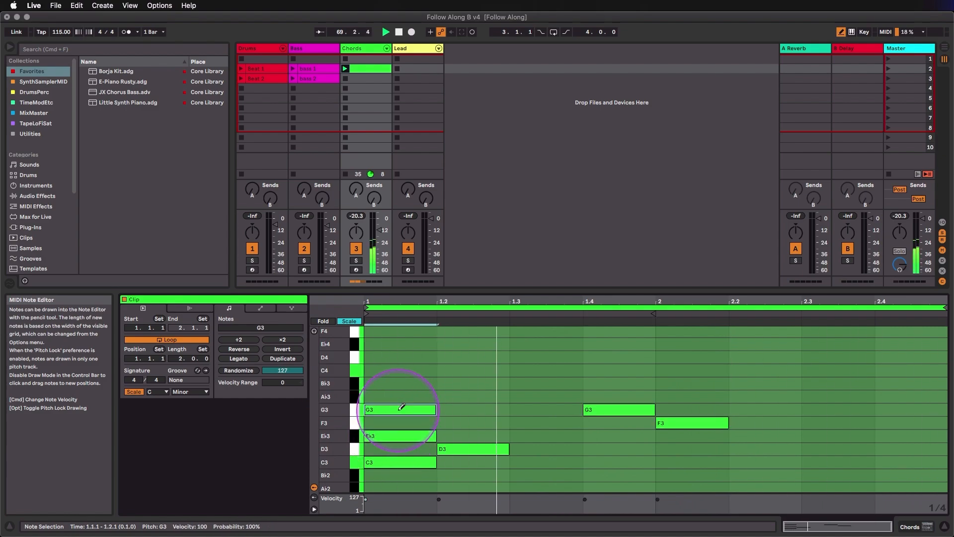
pyautogui.click(459, 422)
pyautogui.click(464, 396)
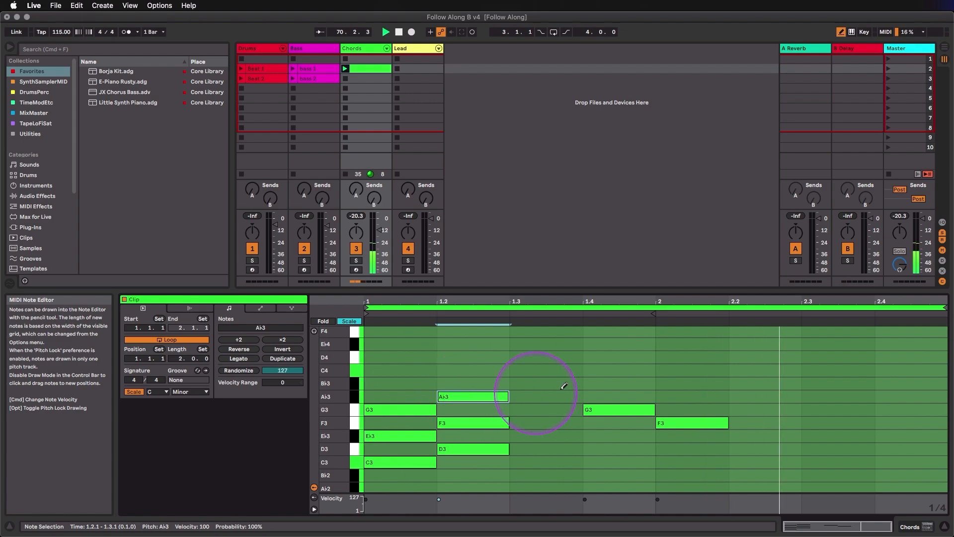
# Step: Build the last two triads with B♭3 and D4 above G3 and A♭3 and C4 above F3, and launch scene 2
pyautogui.click(619, 383)
pyautogui.click(619, 357)
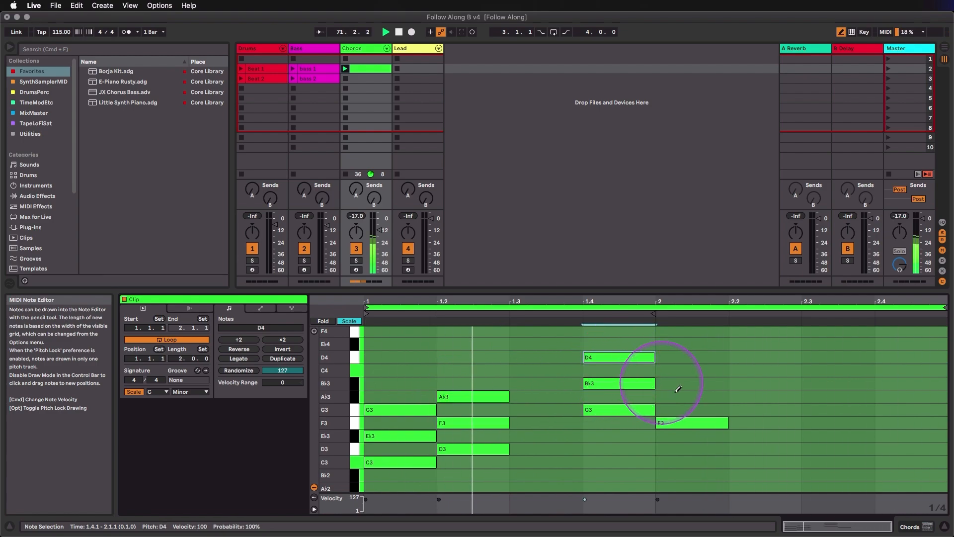
pyautogui.click(681, 396)
pyautogui.click(679, 370)
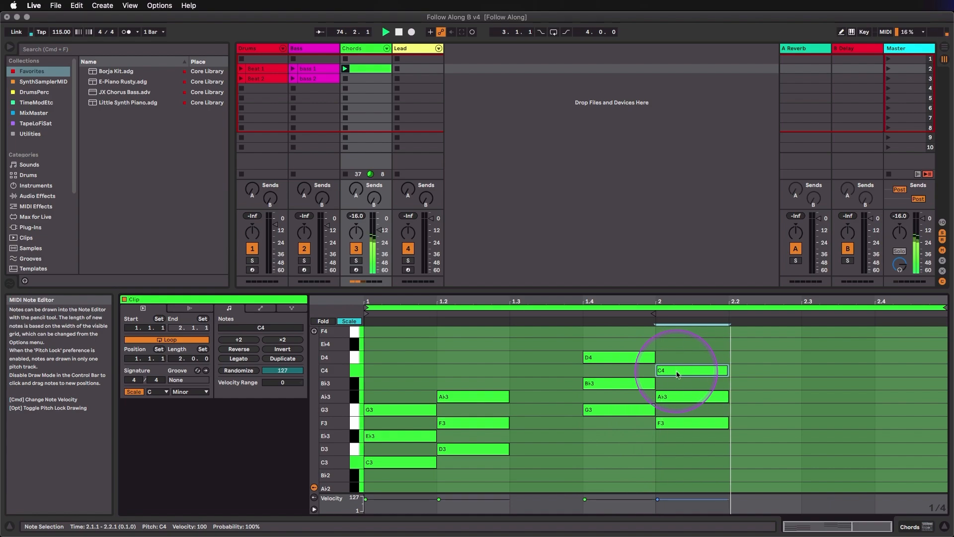
pyautogui.press('b')
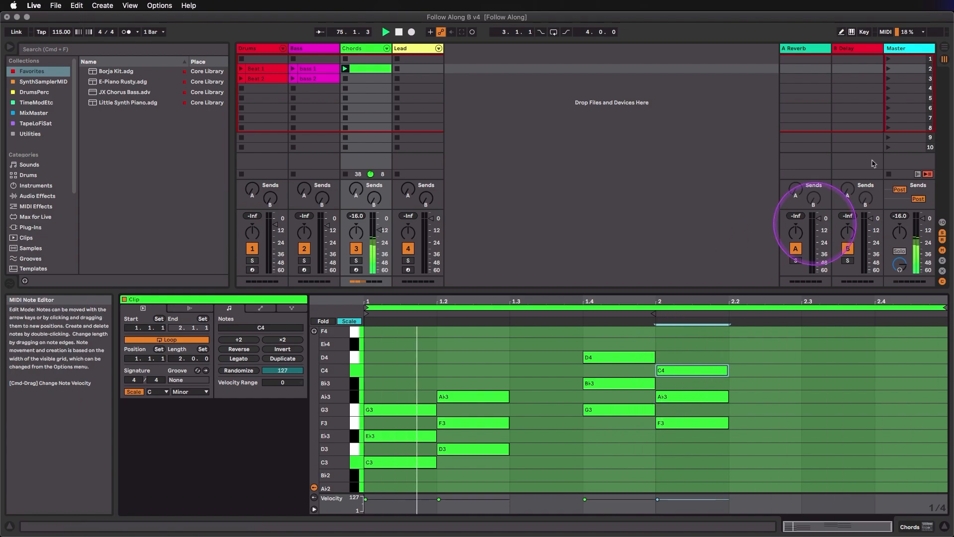
pyautogui.click(889, 69)
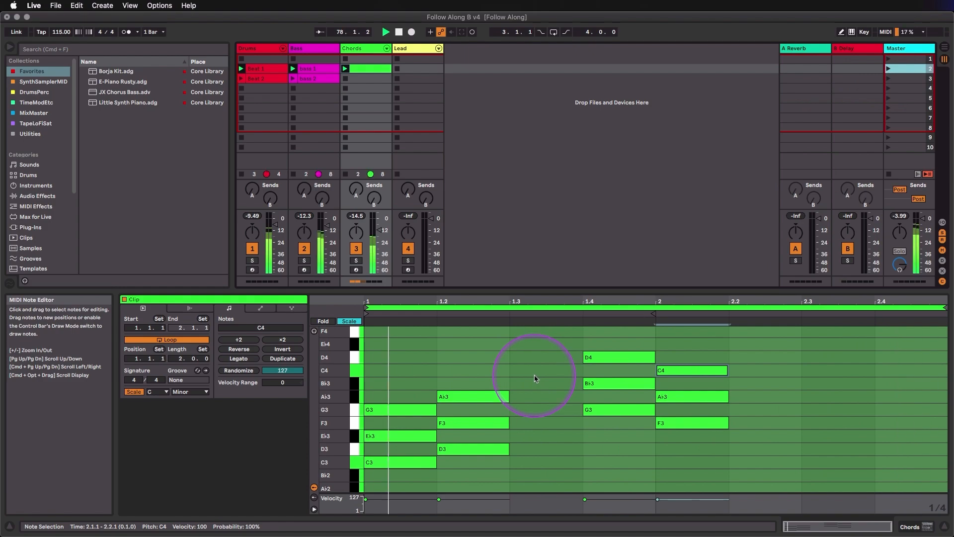
# Step: Move the D3 chord to beat 1.3, the G3 chord to beat 2.2 and the F3 chord to beat 2.4
pyautogui.click(476, 369)
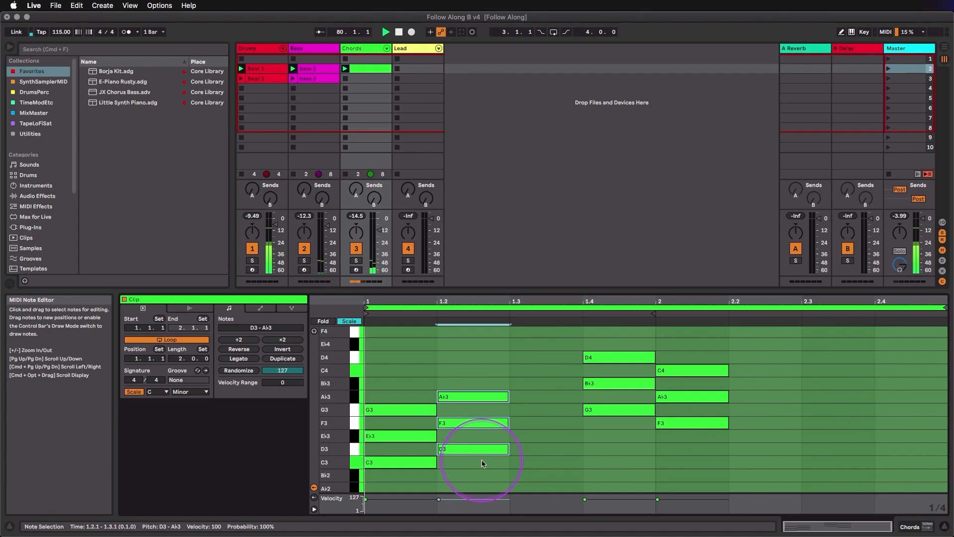
pyautogui.press('Right')
pyautogui.moveTo(597, 338); pyautogui.dragTo(660, 415)
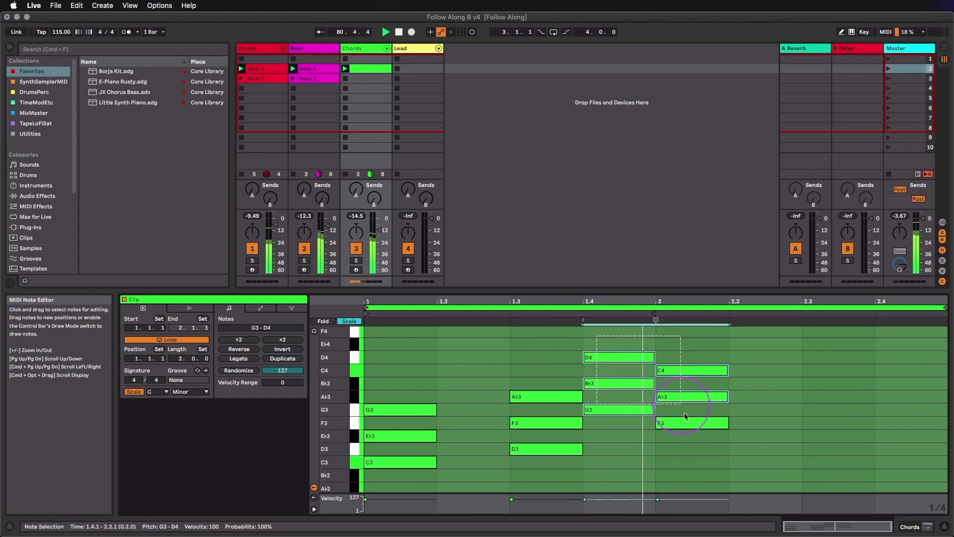
pyautogui.press('Right')
pyautogui.press('Right')
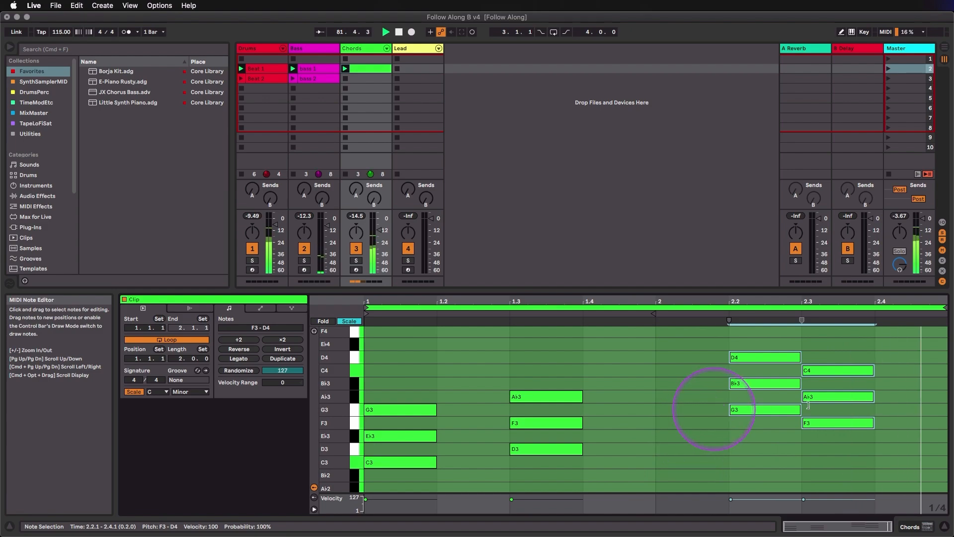
pyautogui.moveTo(839, 339); pyautogui.dragTo(893, 427)
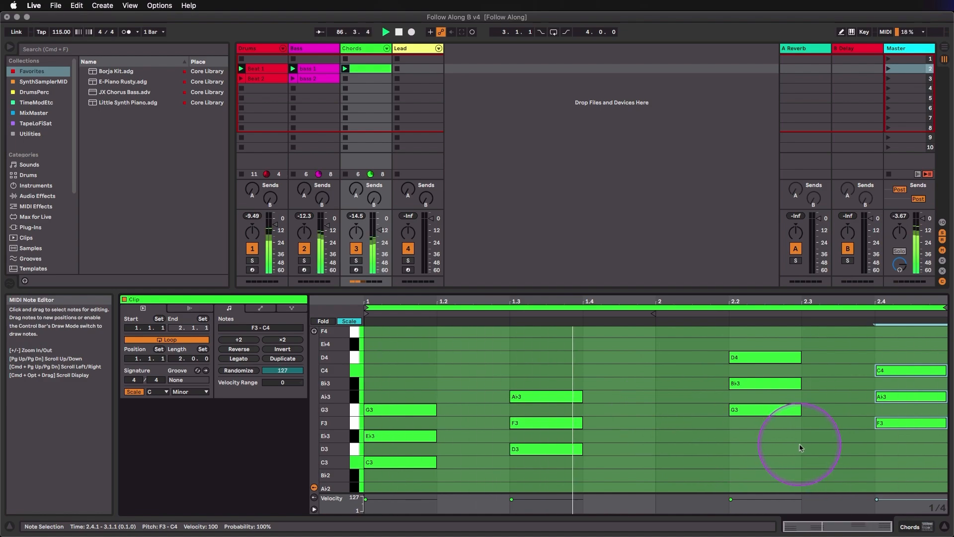
# Step: Set the fixed grid to 1/8 and shift the last chord one eighth note earlier
pyautogui.rightClick(828, 343)
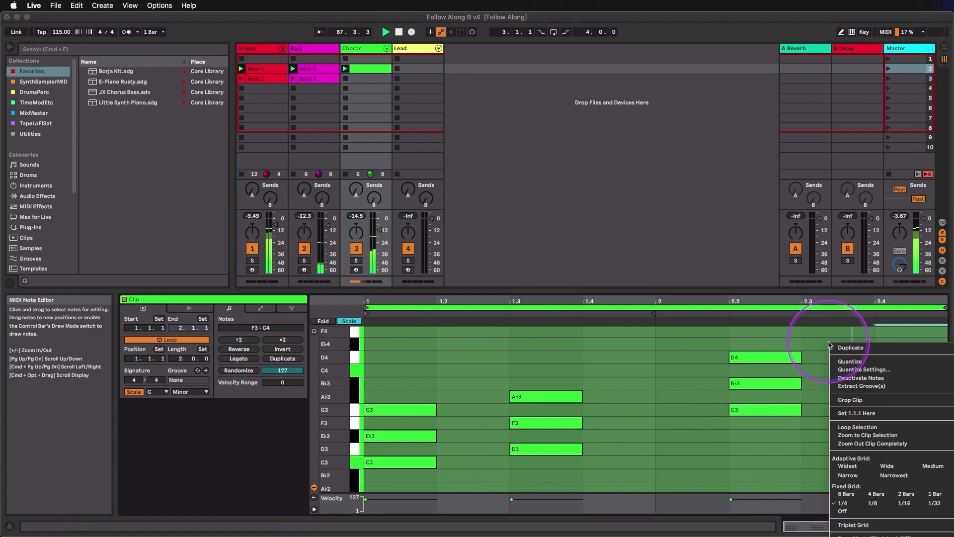
pyautogui.click(872, 502)
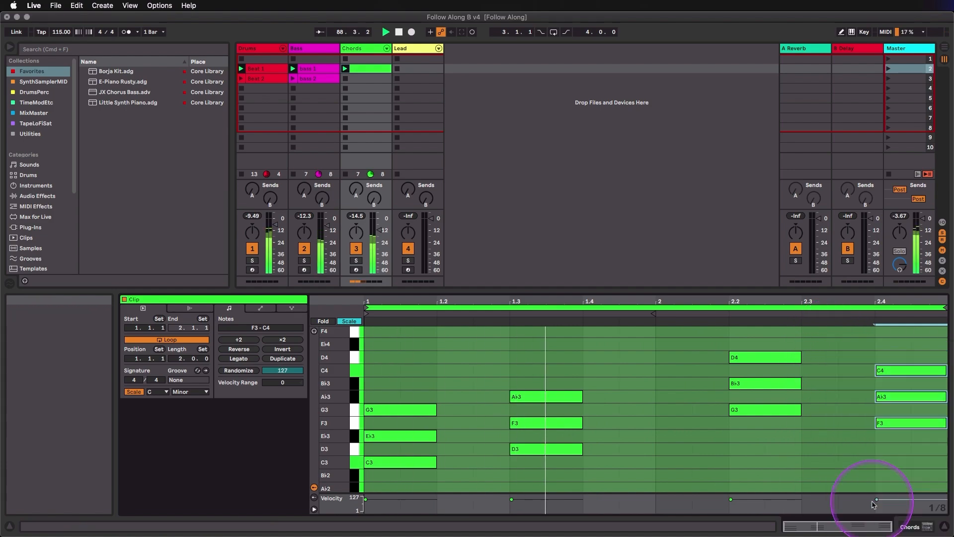
pyautogui.press('Left')
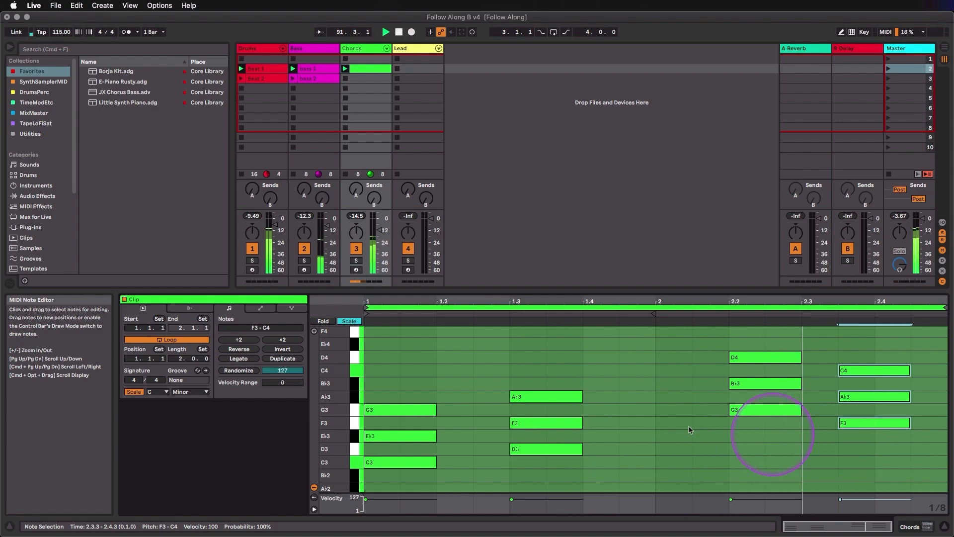
# Step: Apply Legato to the first chord, C3 to G3, and to the last chord, F3 to C4
pyautogui.moveTo(438, 395); pyautogui.dragTo(417, 476)
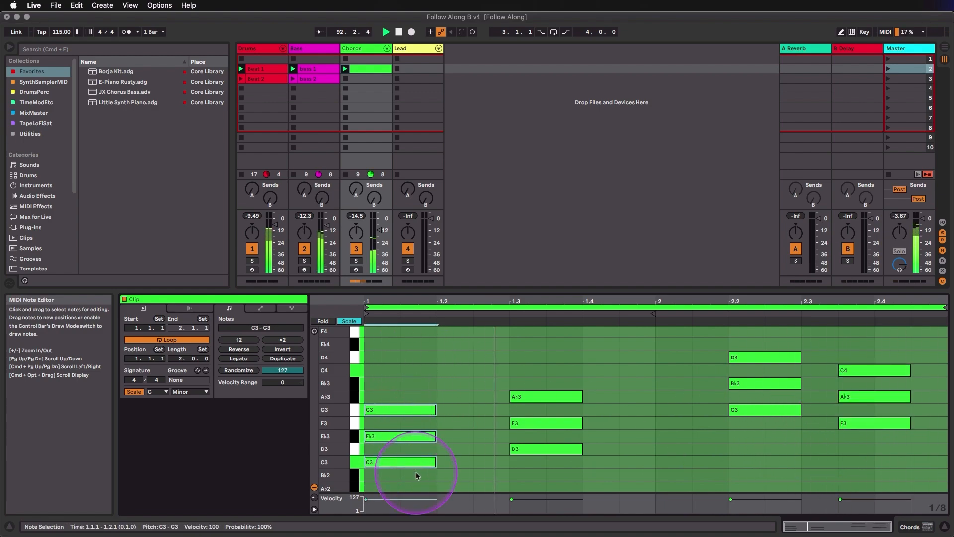
pyautogui.click(237, 359)
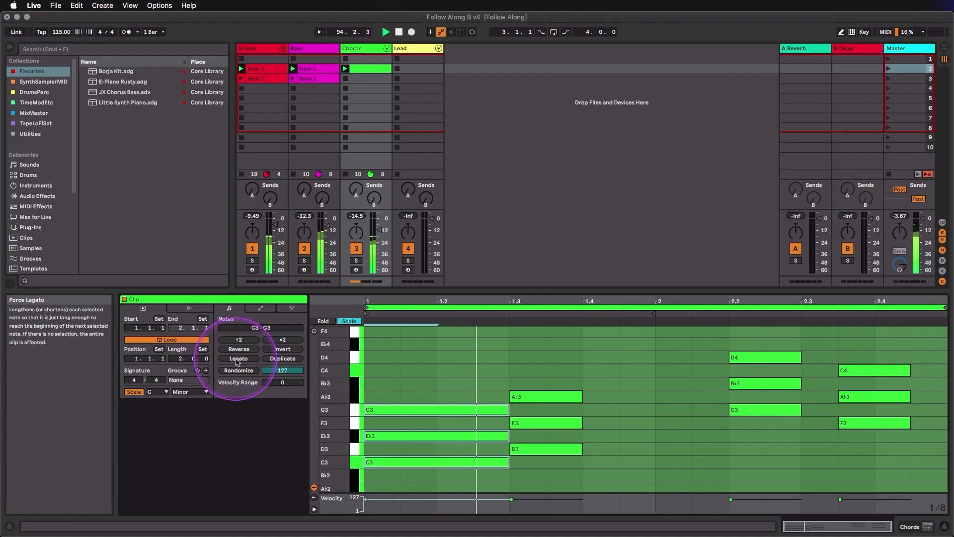
pyautogui.click(832, 354)
pyautogui.moveTo(875, 415); pyautogui.dragTo(882, 439)
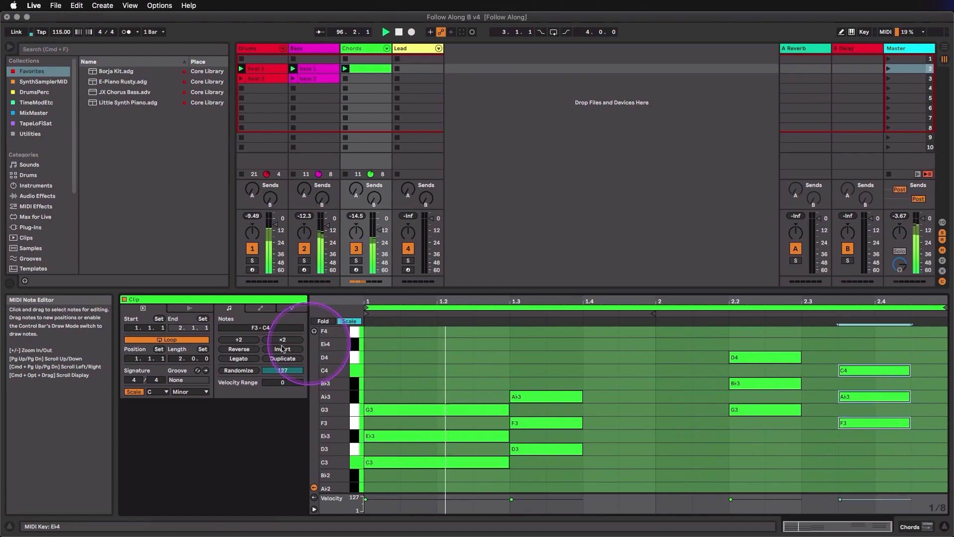
pyautogui.click(247, 361)
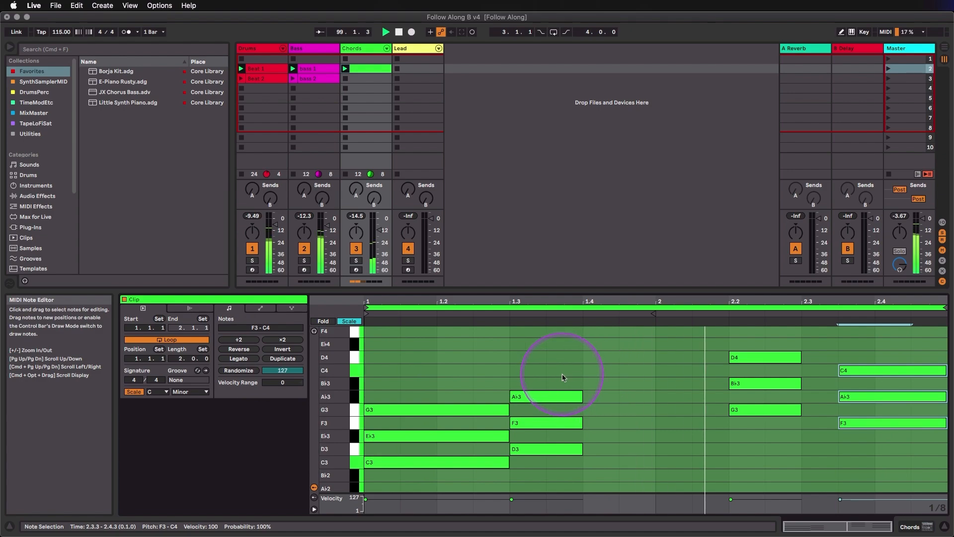
# Step: Lengthen the D3 chord at beat 1.3 by one eighth note and drop the third chord's D4 an octave to D3
pyautogui.click(566, 405)
pyautogui.moveTo(565, 405); pyautogui.dragTo(619, 446)
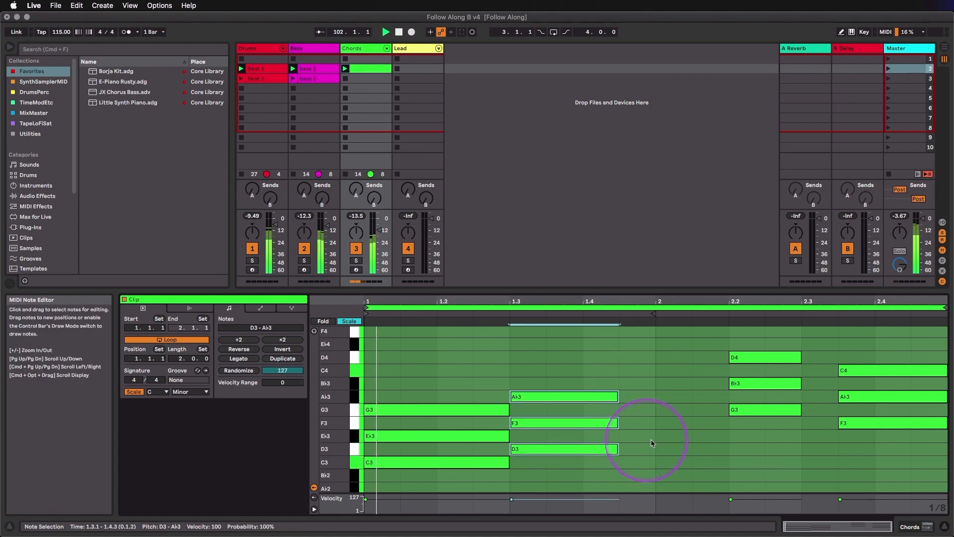
pyautogui.click(751, 359)
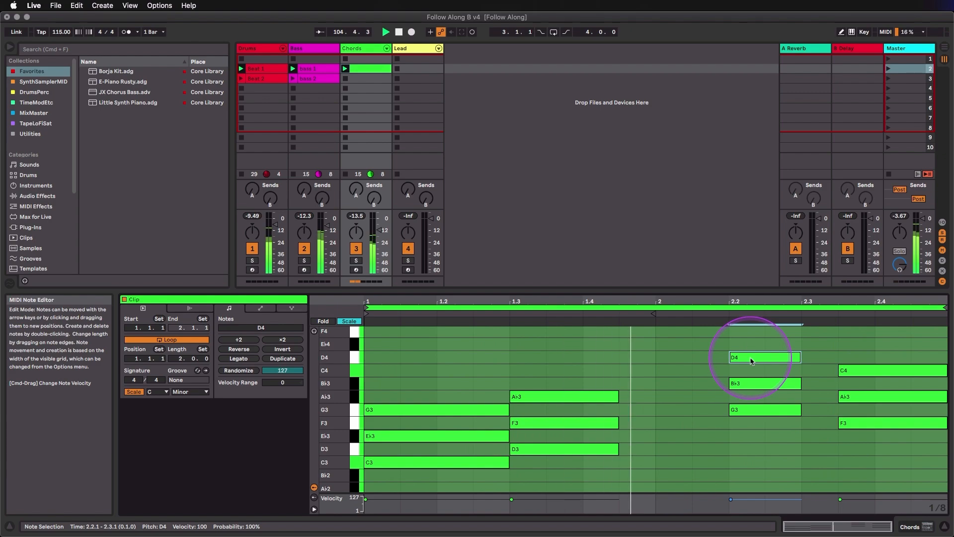
pyautogui.hotkey('shift', 'Down')
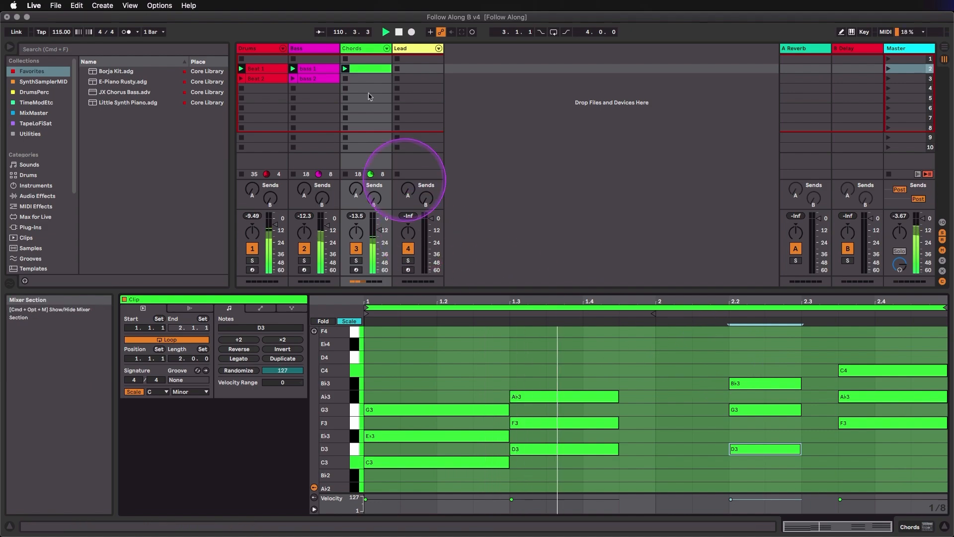
# Step: Duplicate the scene 2 Chords clip into the slot below and reopen the original clip
pyautogui.rightClick(366, 71)
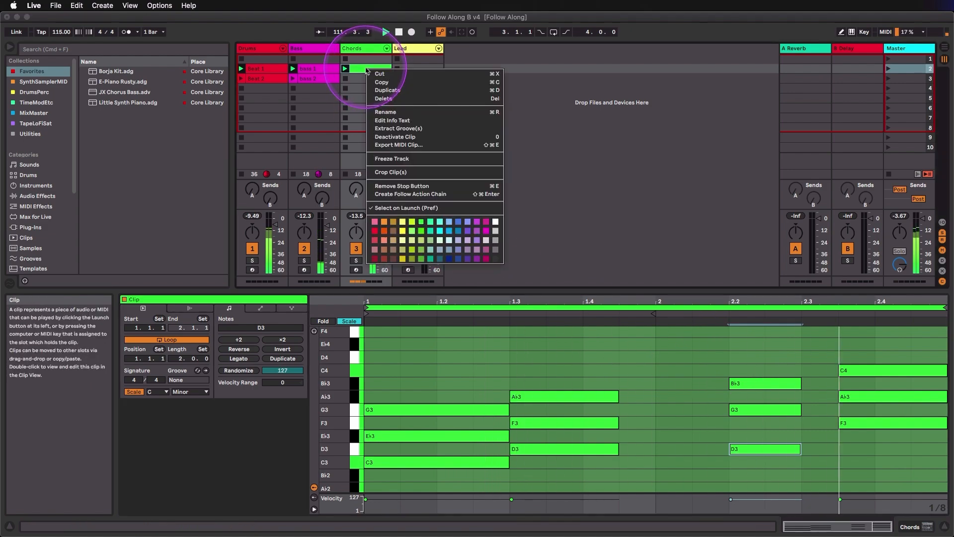
pyautogui.click(383, 90)
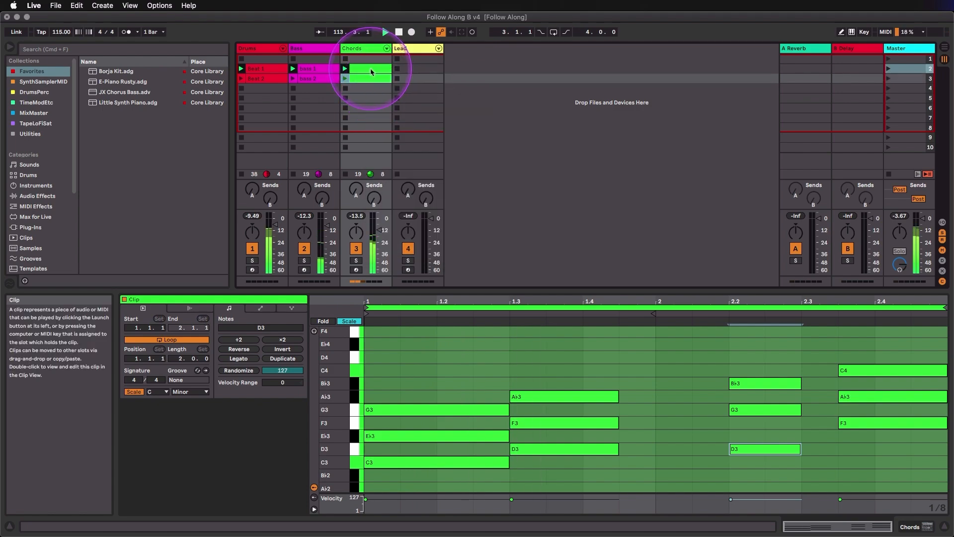
pyautogui.click(370, 71)
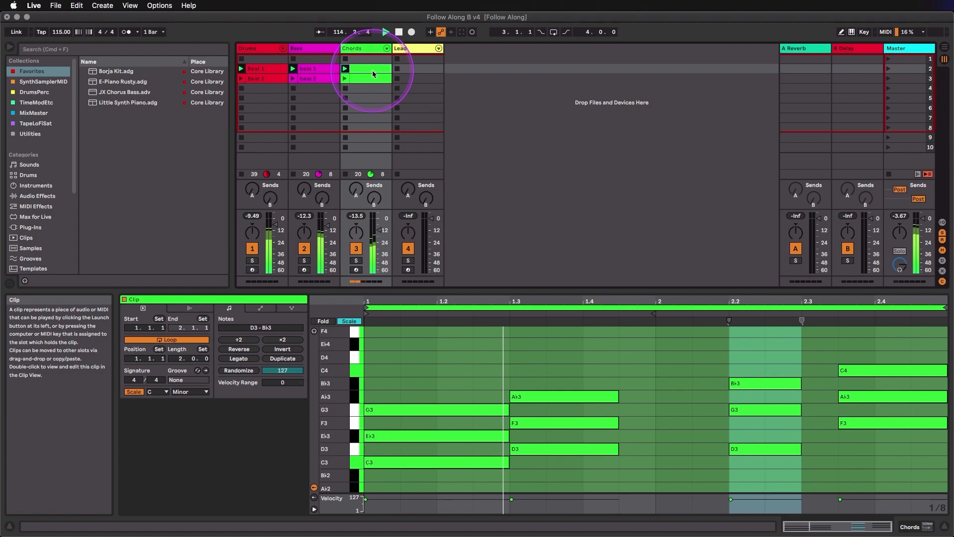
# Step: Deactivate the second chord, D3 to A♭3, and the last chord, F3 to C4, in the scene 2 Chords clip
pyautogui.moveTo(545, 346); pyautogui.dragTo(556, 455)
pyautogui.rightClick(558, 398)
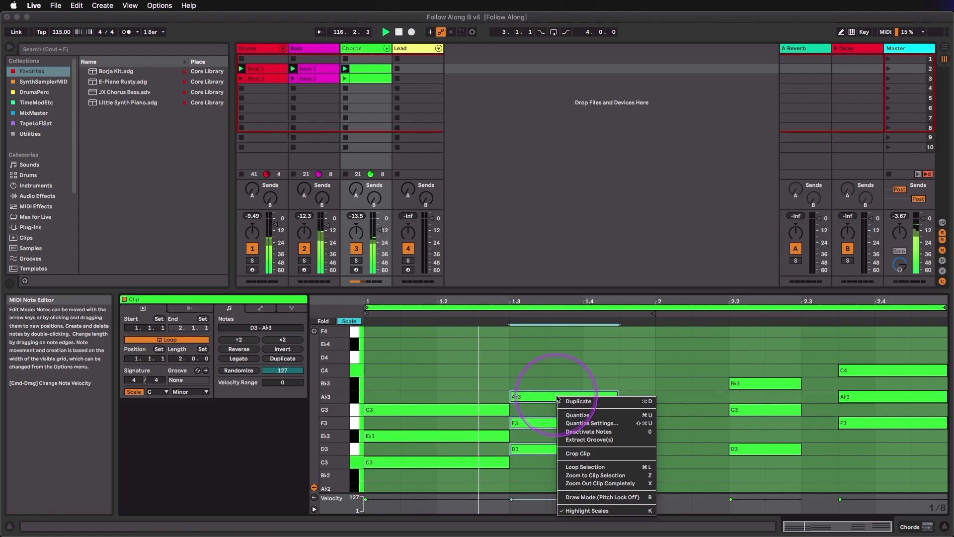
pyautogui.click(601, 431)
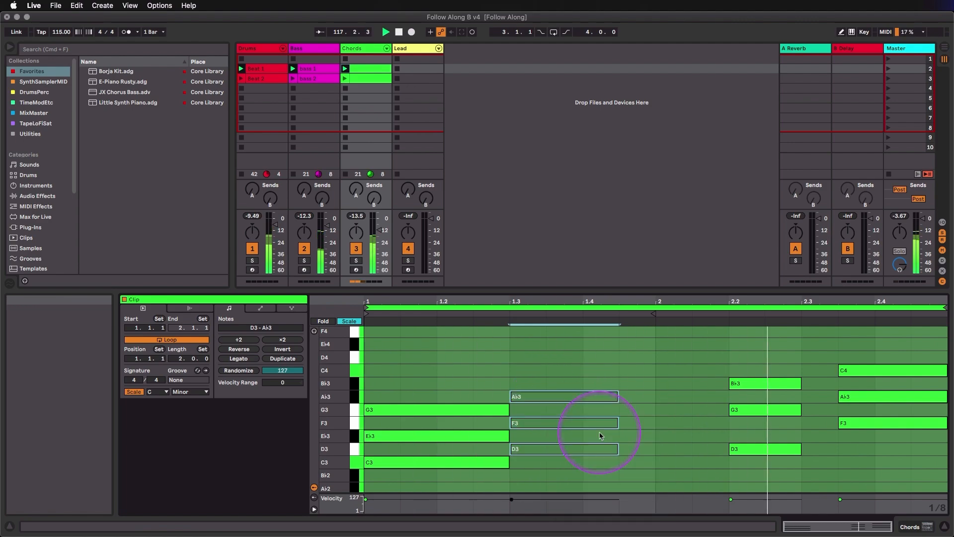
pyautogui.moveTo(833, 371); pyautogui.dragTo(864, 427)
pyautogui.rightClick(864, 427)
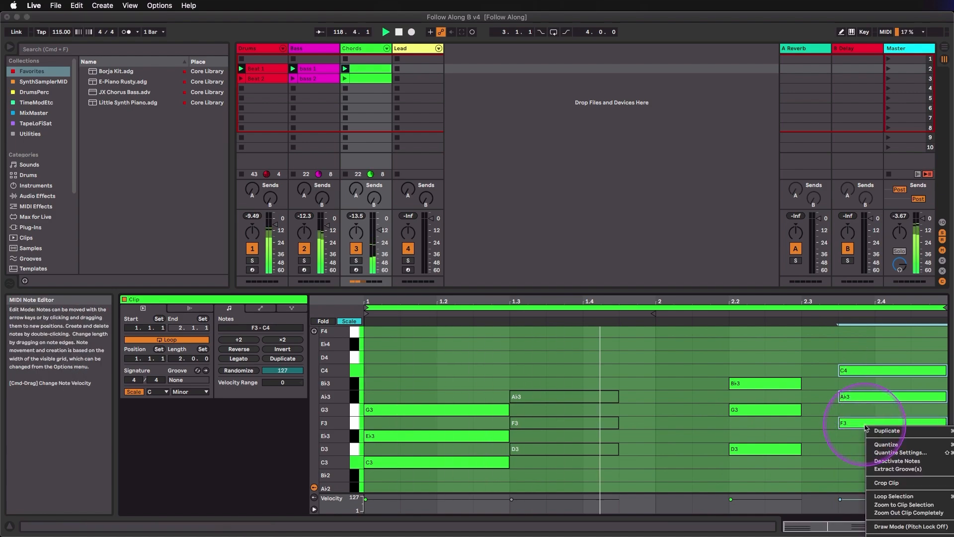
pyautogui.click(885, 462)
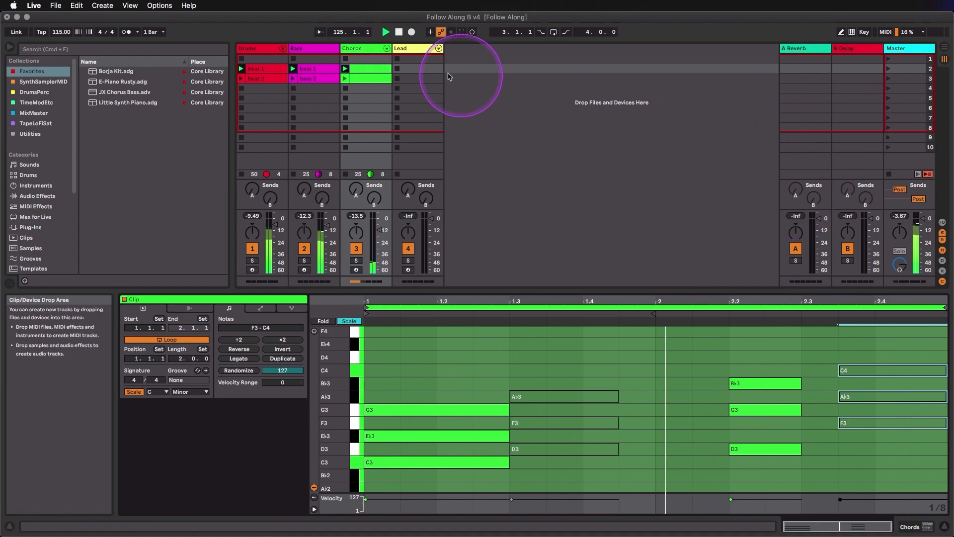
# Step: Show the bass 1 clip together with the scene 2 Chords clip and switch the editing focus between their notes
pyautogui.keyDown('shift'); pyautogui.click(318, 72); pyautogui.keyUp('shift')
pyautogui.click(406, 378)
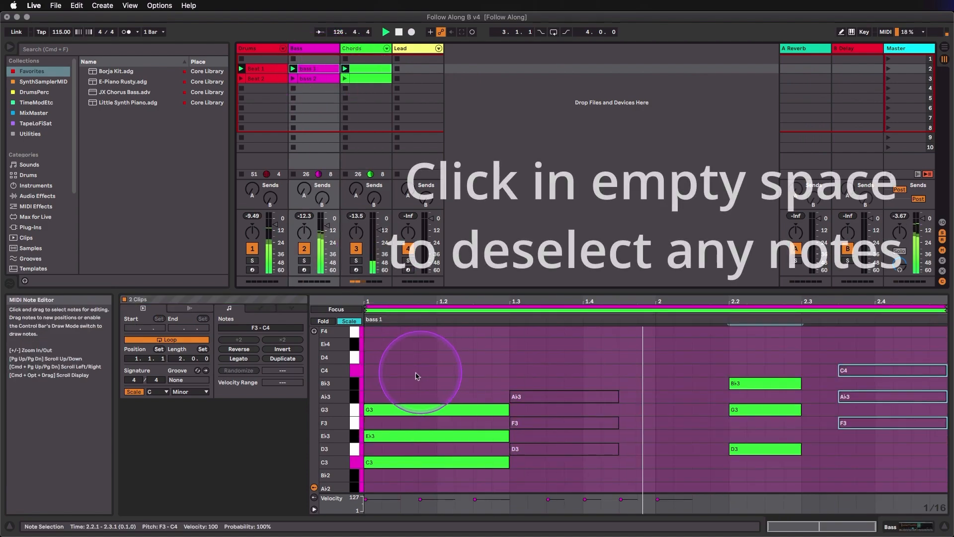
pyautogui.doubleClick(340, 403)
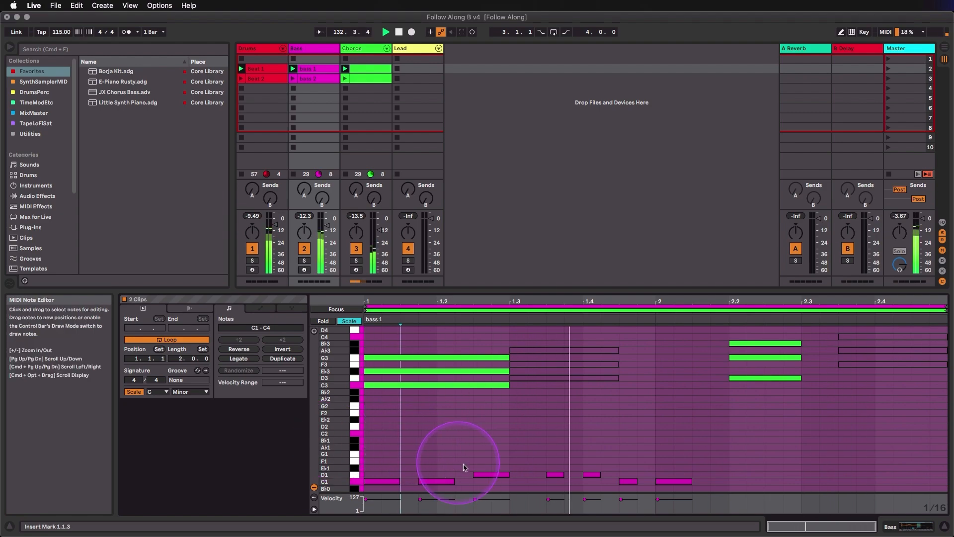
pyautogui.click(487, 475)
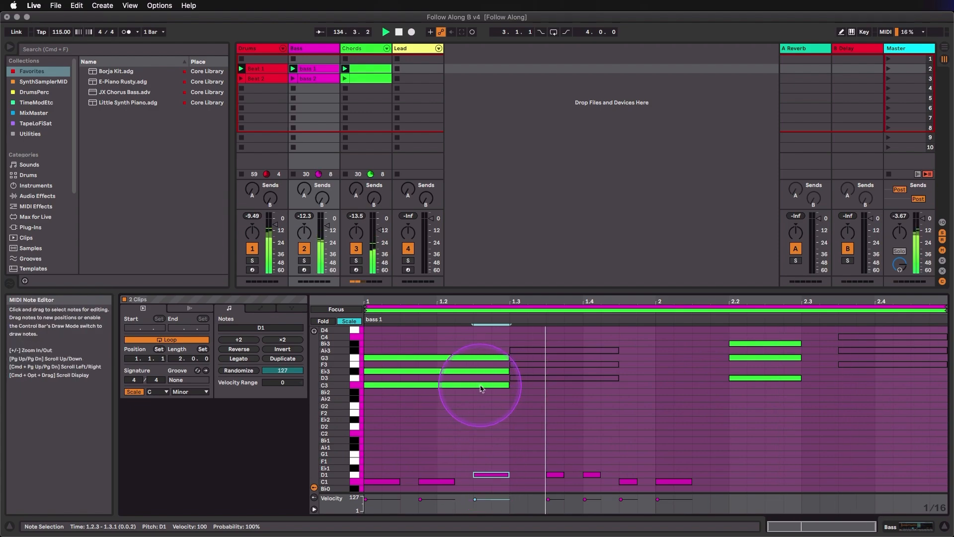
pyautogui.click(481, 385)
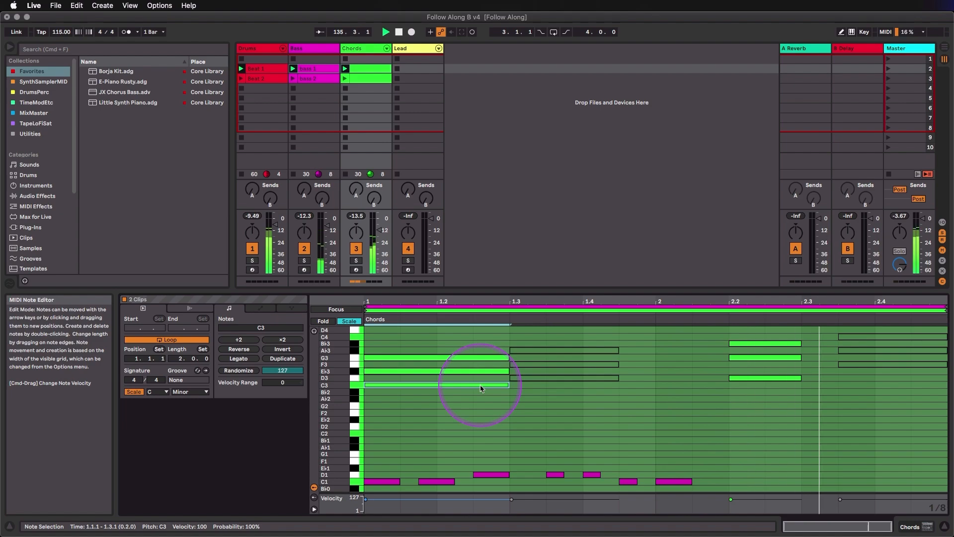
pyautogui.click(492, 475)
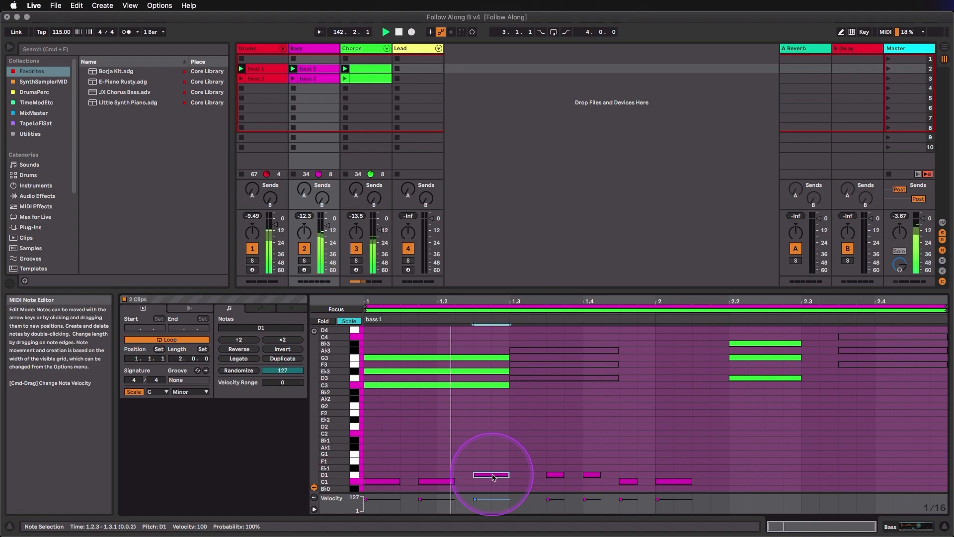
# Step: Play scene 3, return to scene 2, and open the bass 1 clip to examine its notes
pyautogui.click(889, 81)
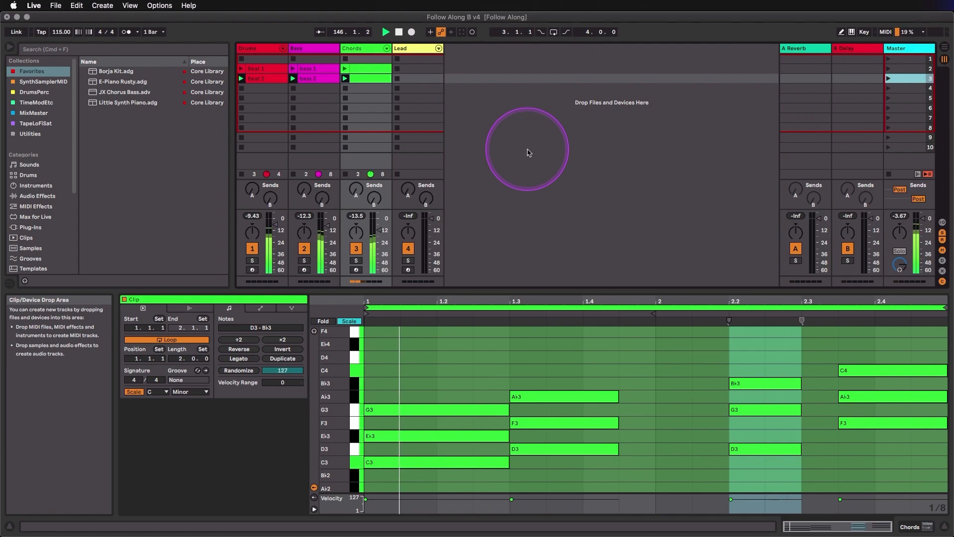
pyautogui.click(888, 68)
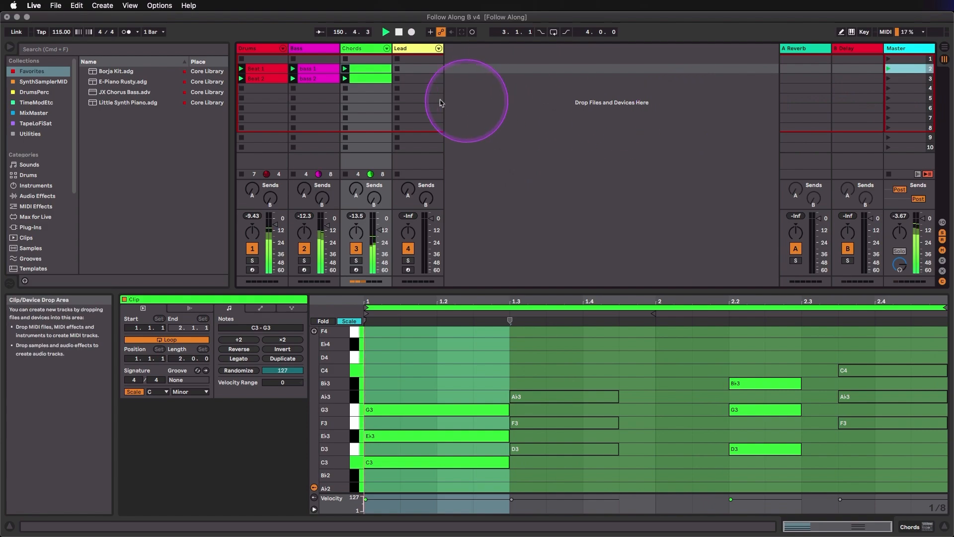
pyautogui.click(319, 73)
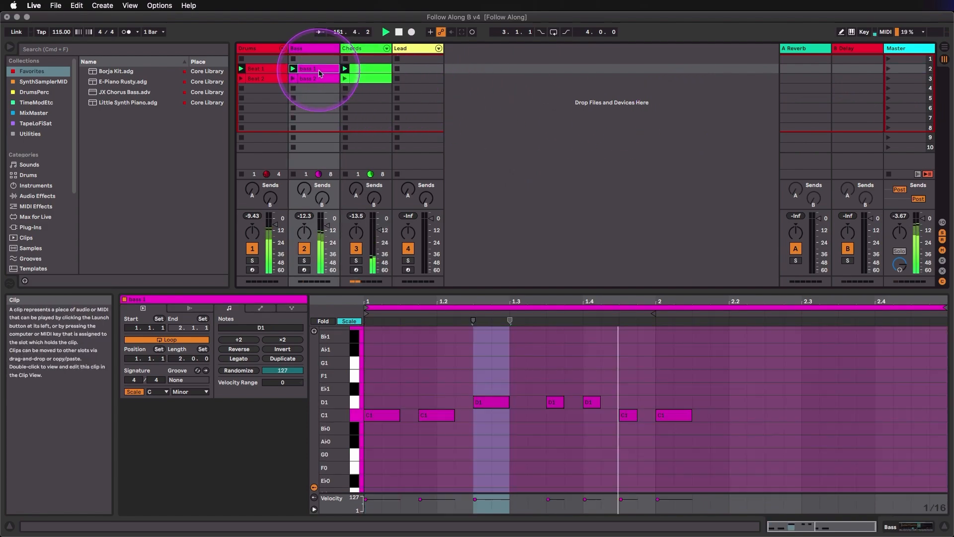
# Step: Rename the scene 2 Chords clip "keys 1"
pyautogui.click(362, 71)
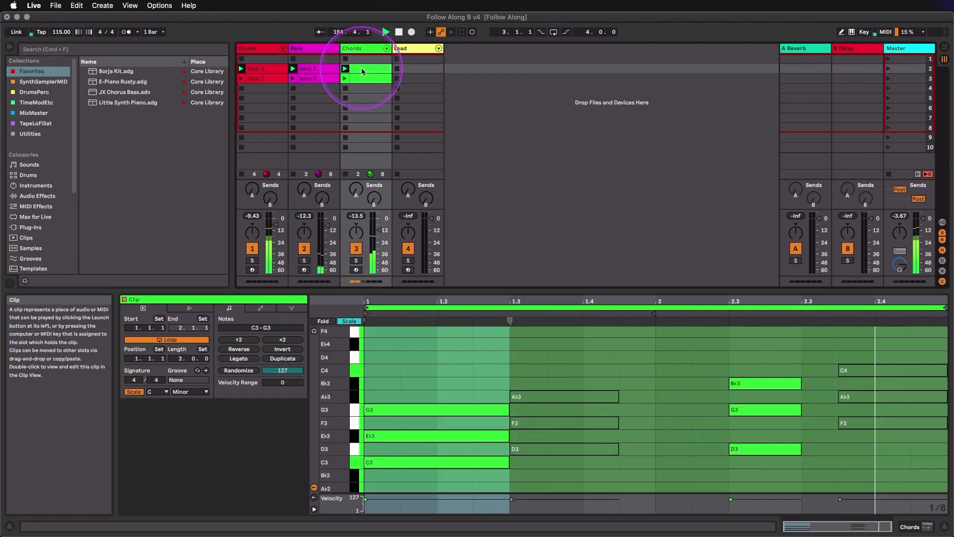
pyautogui.press('super+r')
pyautogui.write('keys')
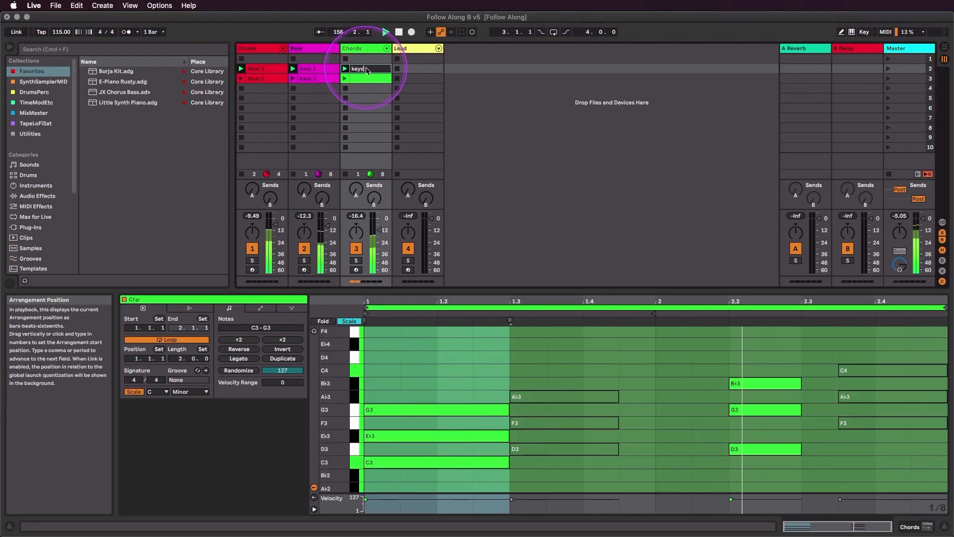
pyautogui.write(' 1')
pyautogui.press('Return')
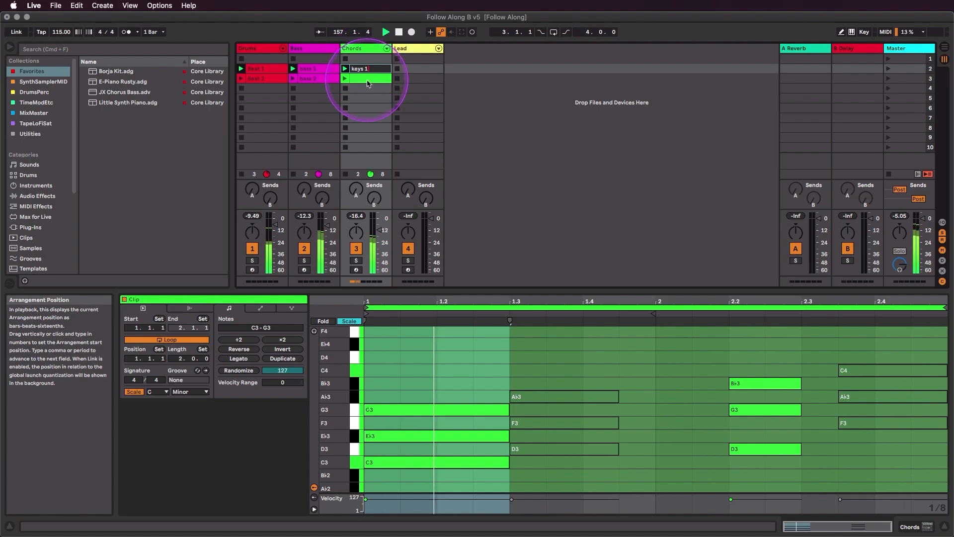